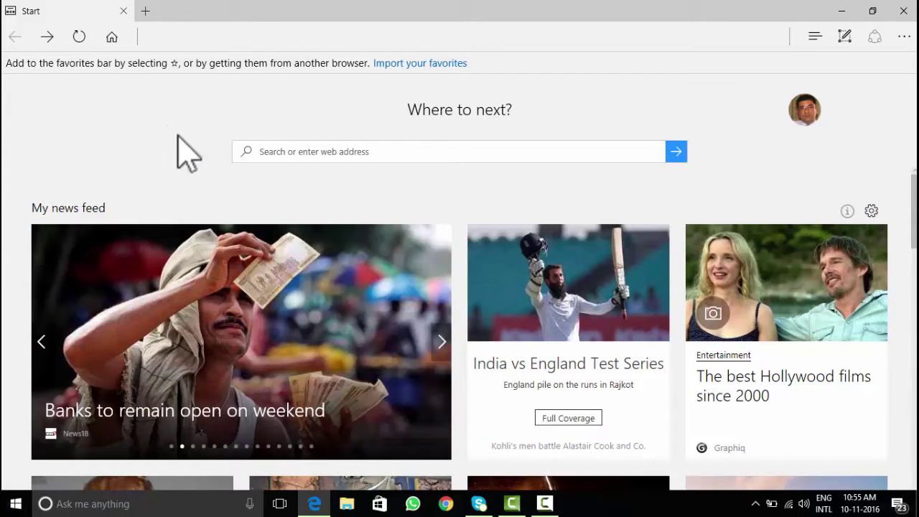
Search the web for "lenovo idea pad y700" from the start page, replacing the suggested amazon.com address.
click(320, 151)
text(amazon.com/)
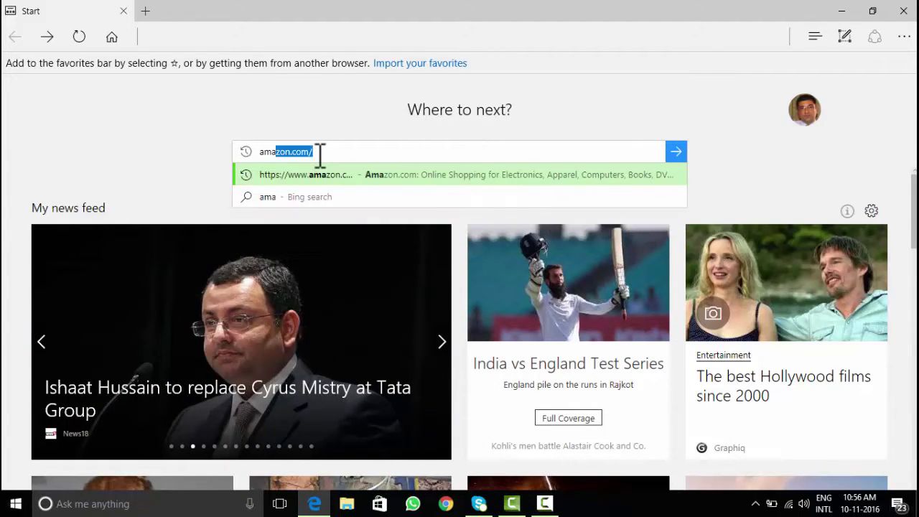
drag(287, 152, 223, 154)
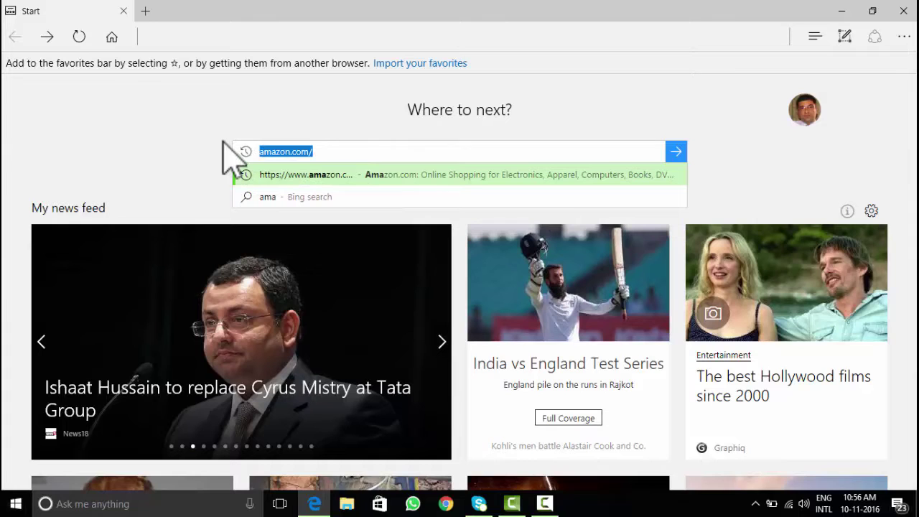
text(lenovo idea pad y700)
key(Return)
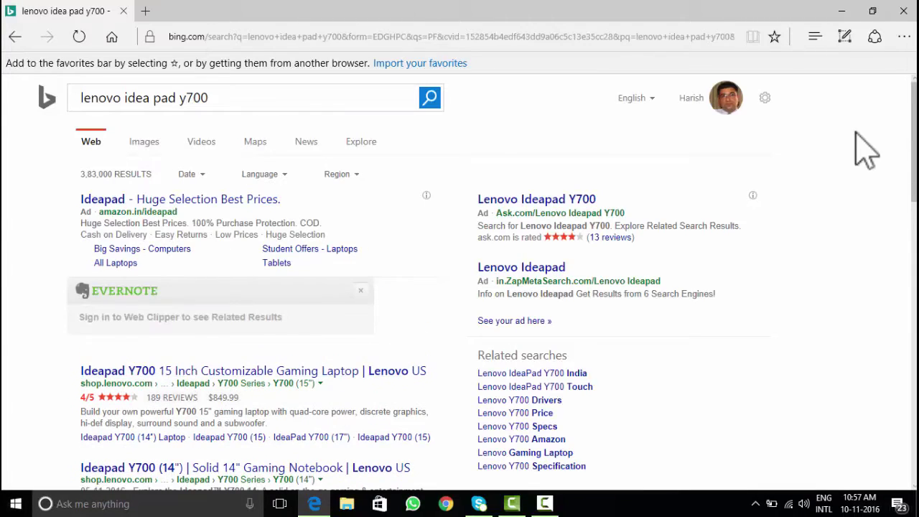
Open the browser's advanced settings and examine the privacy options and the address bar search engine setting.
click(902, 36)
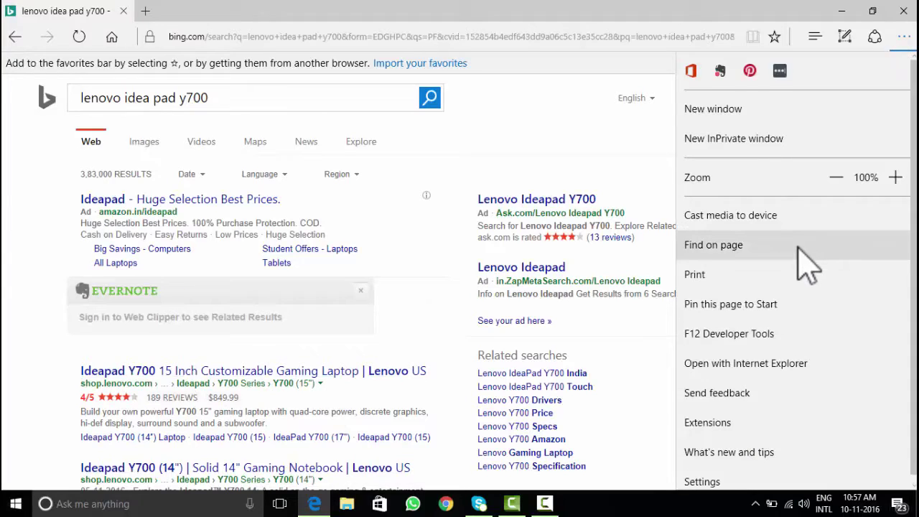
click(829, 475)
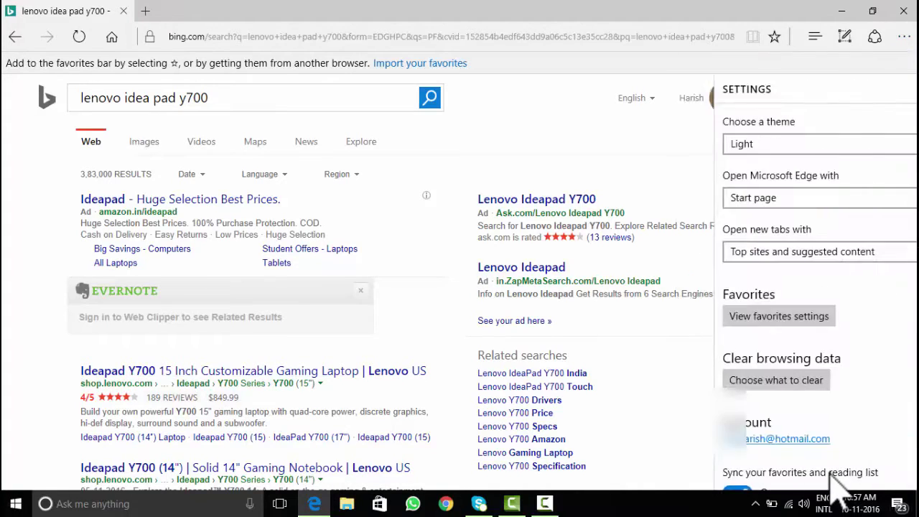
scroll(831, 369, down, 6)
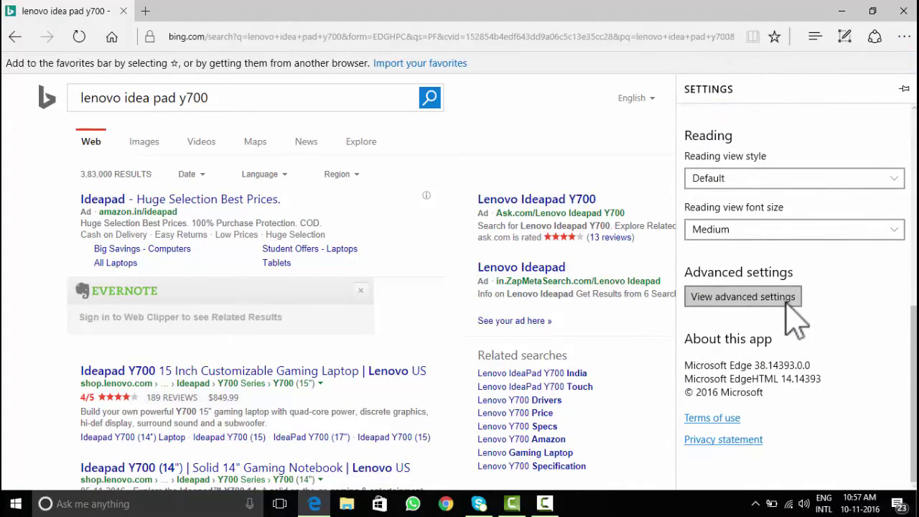
click(742, 296)
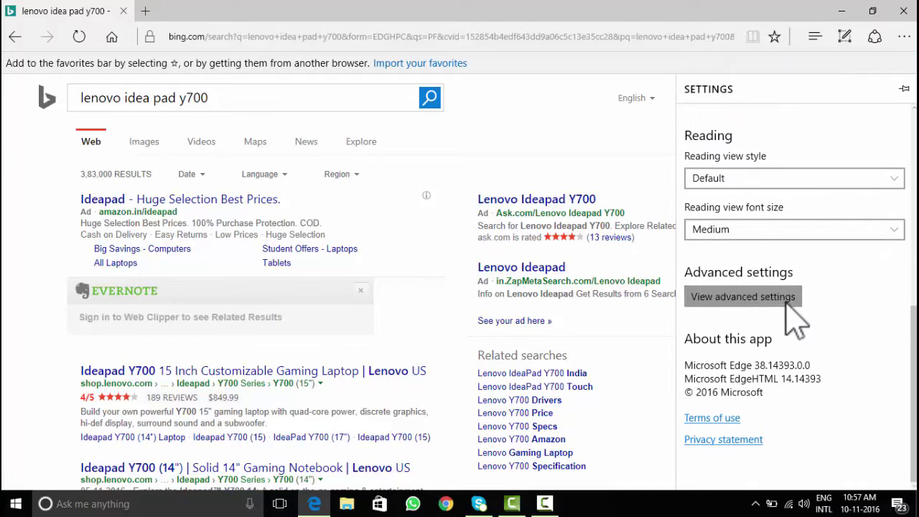
scroll(788, 302, down, 5)
scroll(787, 303, down, 5)
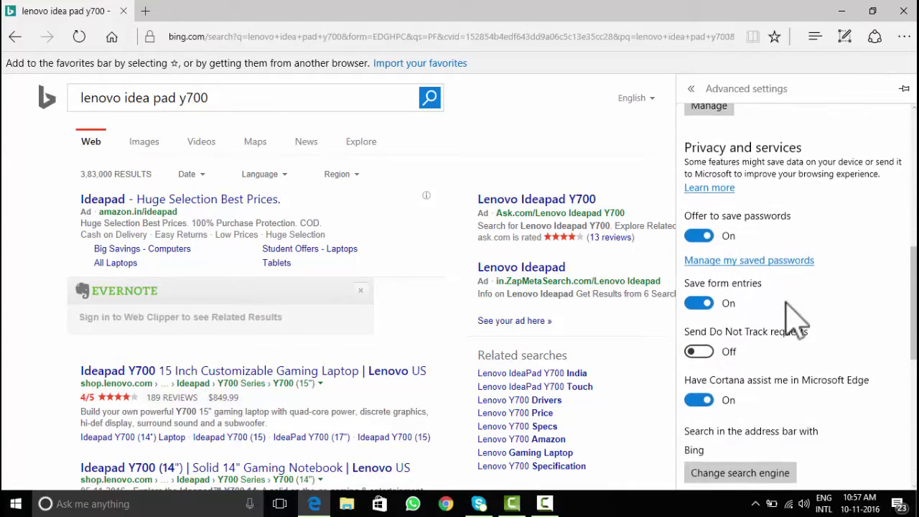
click(786, 303)
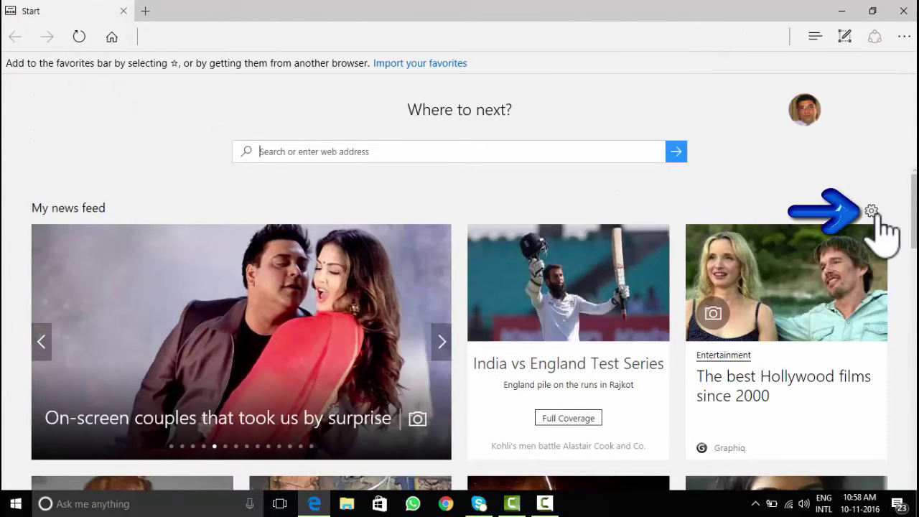
Open the news feed's customisation page to examine its language, information card and topic options.
click(871, 212)
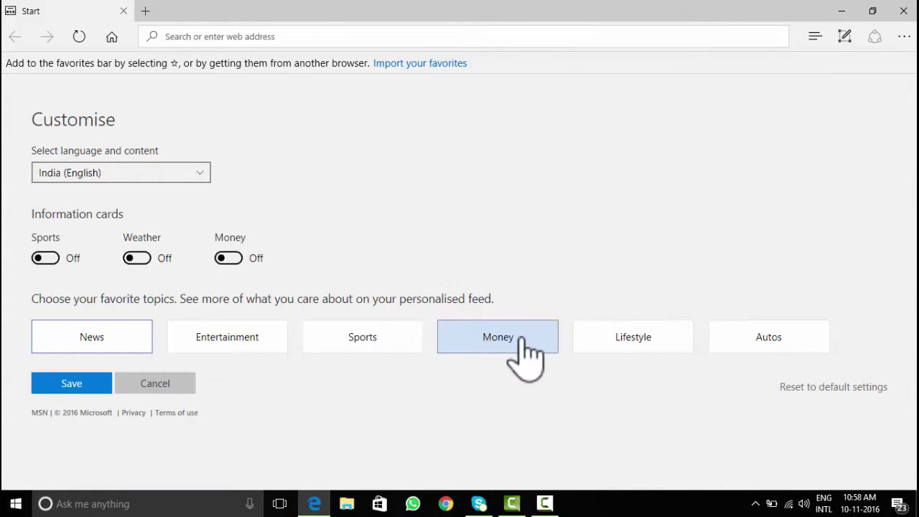
In the browser settings, set Microsoft Edge to open with the New tab page and new tabs to open with a blank page.
click(905, 36)
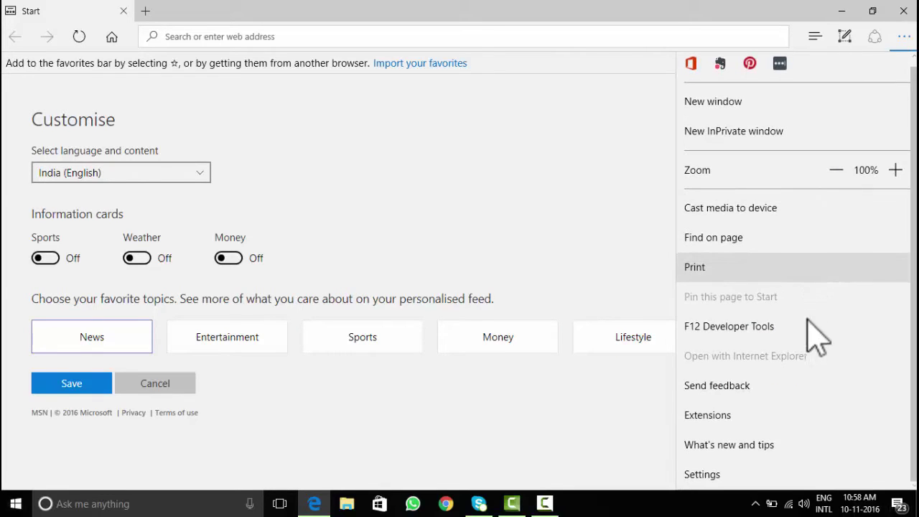
click(788, 472)
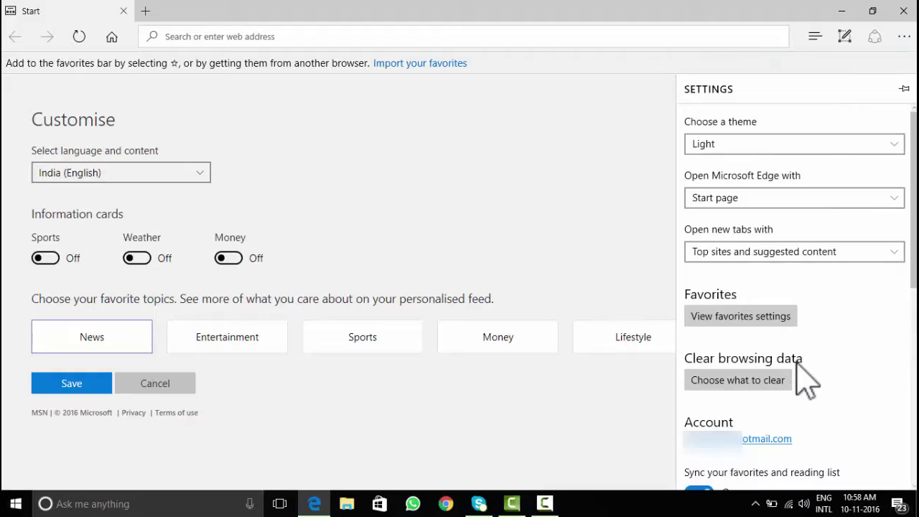
scroll(811, 338, down, 2)
scroll(806, 308, up, 1)
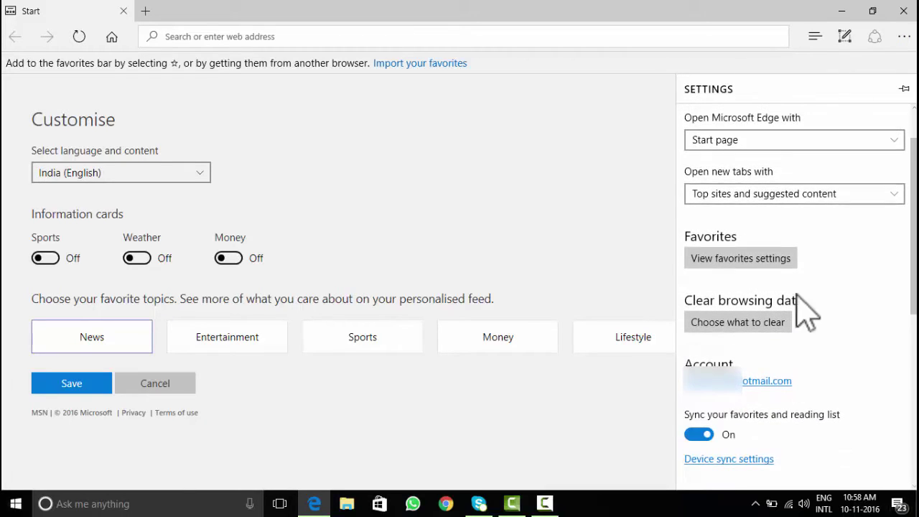
click(788, 142)
click(782, 160)
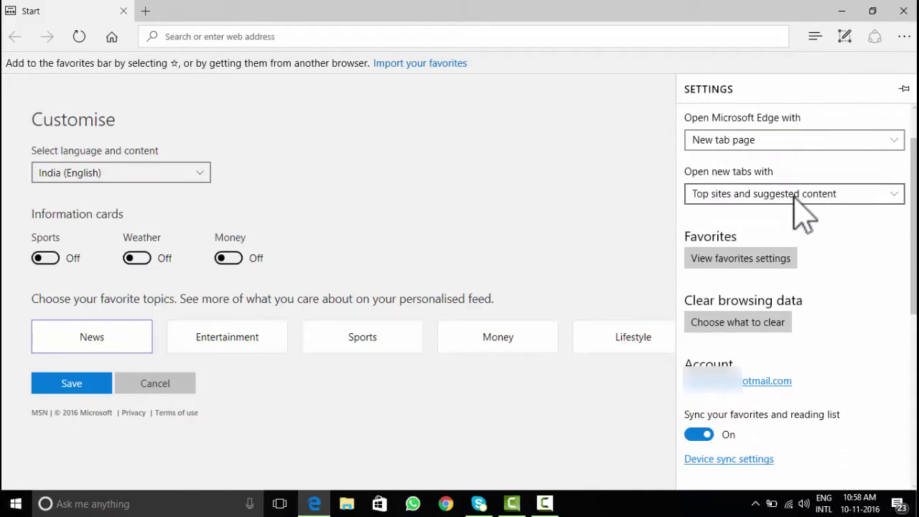
click(794, 201)
click(794, 240)
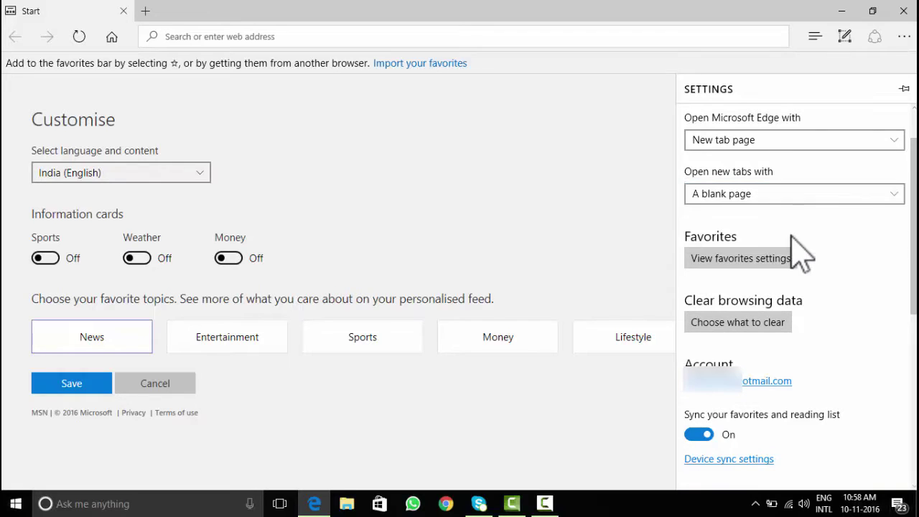
Leave the browser settings and restart Microsoft Edge.
click(626, 248)
click(903, 11)
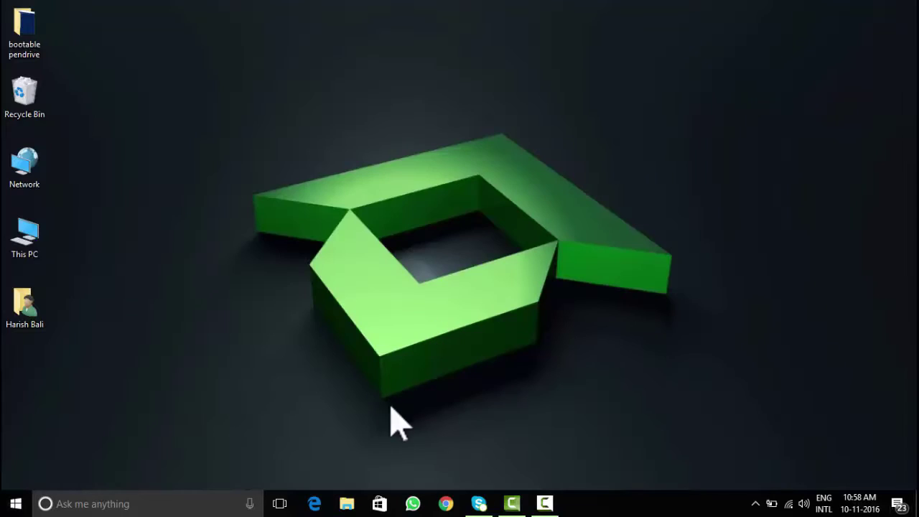
click(320, 502)
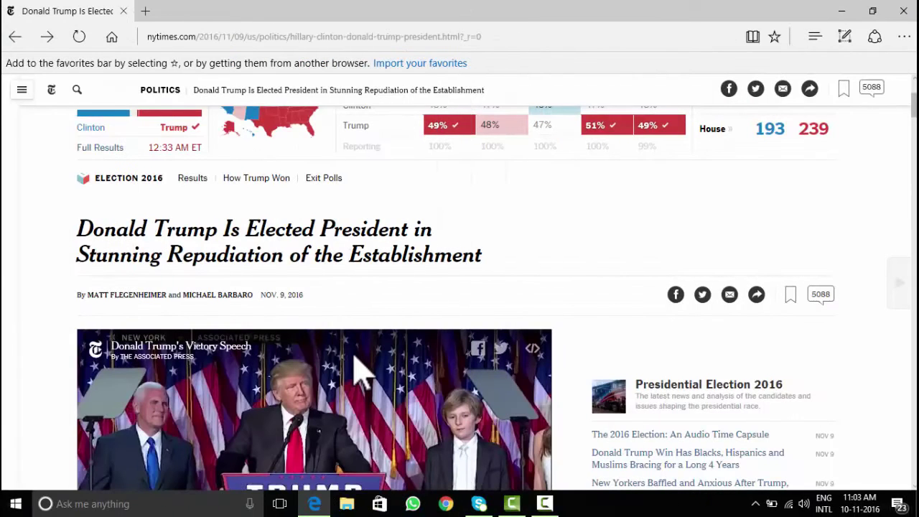
Try swipe navigation forward from the New York Times election article and back to it.
scroll(362, 371, right, 5)
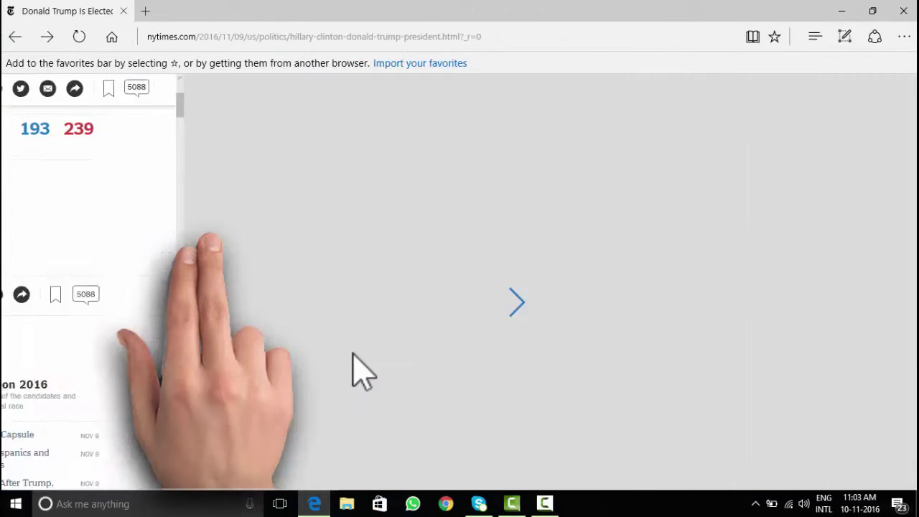
scroll(362, 371, left, 5)
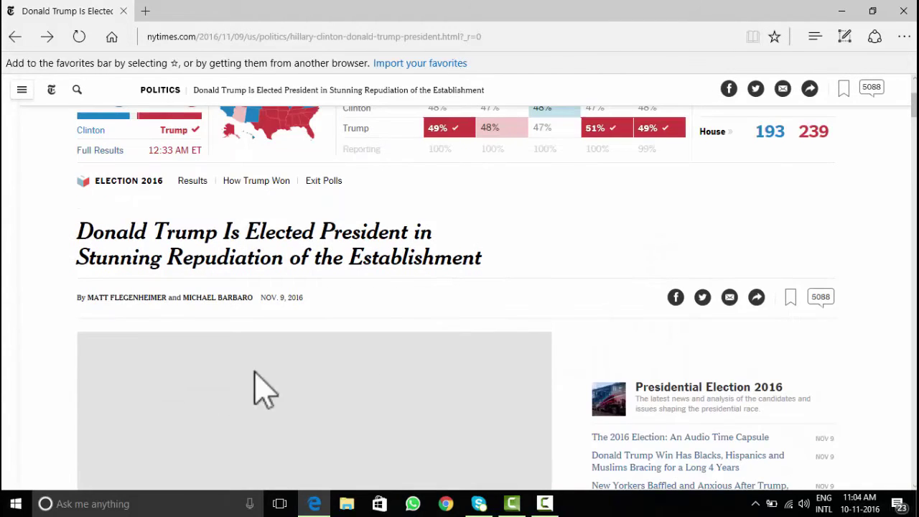
Start a web note on the election article and highlight the start of the paragraph beginning "The triumph for Mr. Trump".
scroll(165, 403, down, 3)
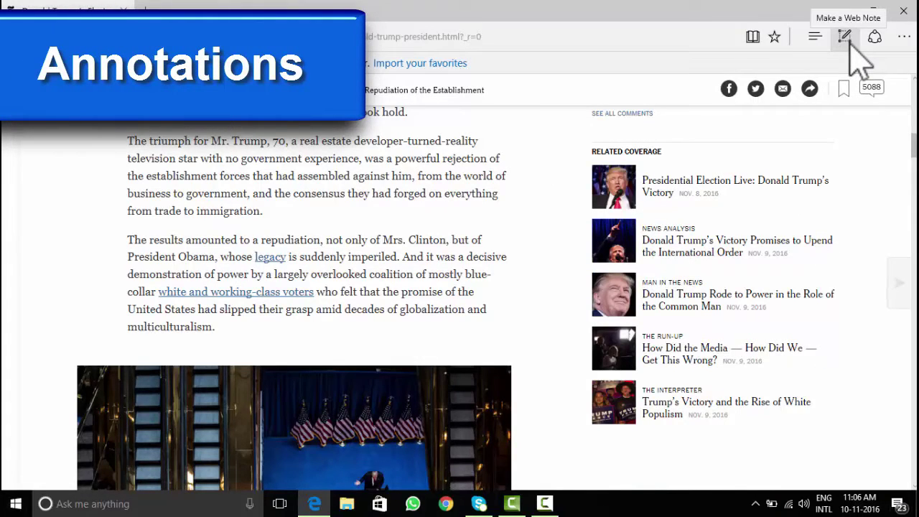
click(848, 46)
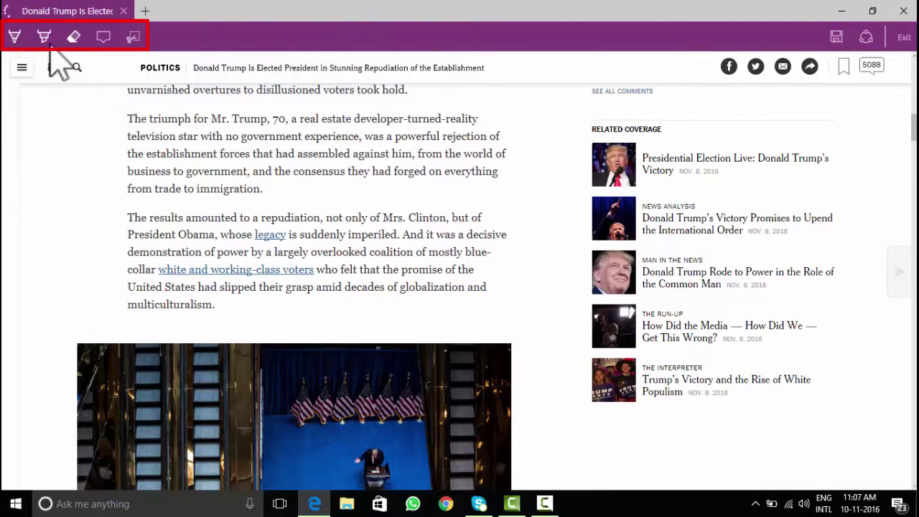
click(44, 38)
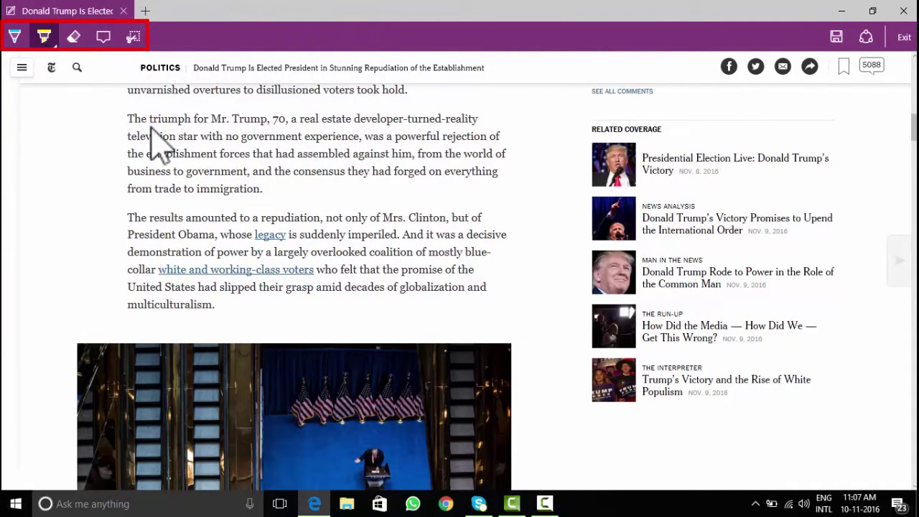
mouse_move(124, 116)
mouse_down()
mouse_move(485, 122)
mouse_move(502, 176)
mouse_move(420, 199)
mouse_move(230, 201)
mouse_move(131, 170)
mouse_move(127, 117)
mouse_up()
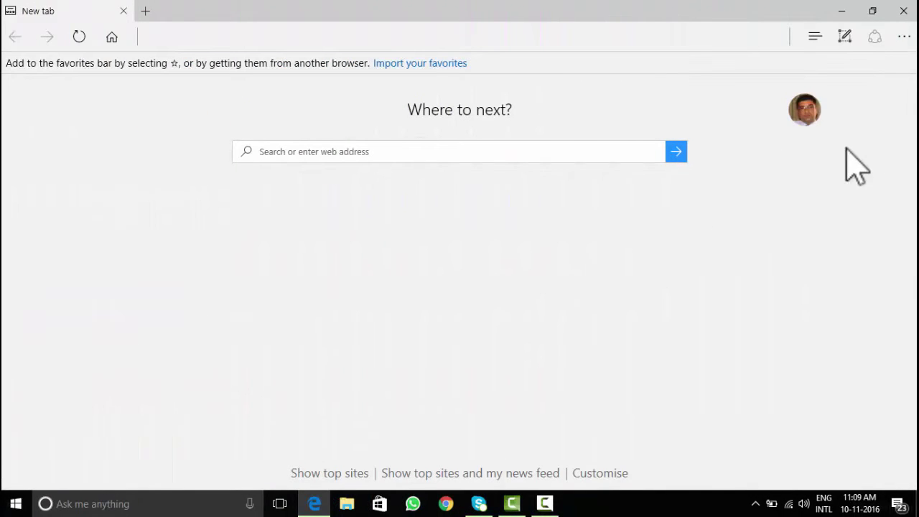
Open the browser settings and look through the options down to the account and sync section.
click(904, 36)
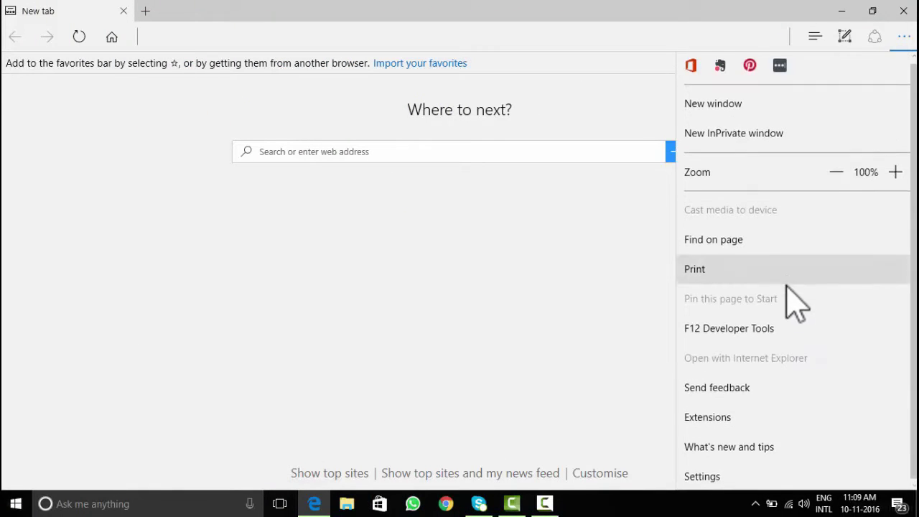
click(807, 477)
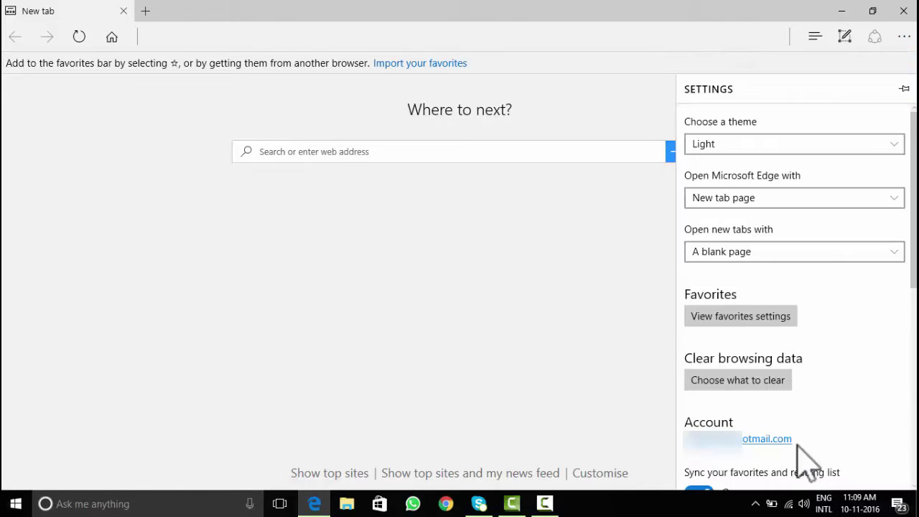
scroll(816, 353, down, 3)
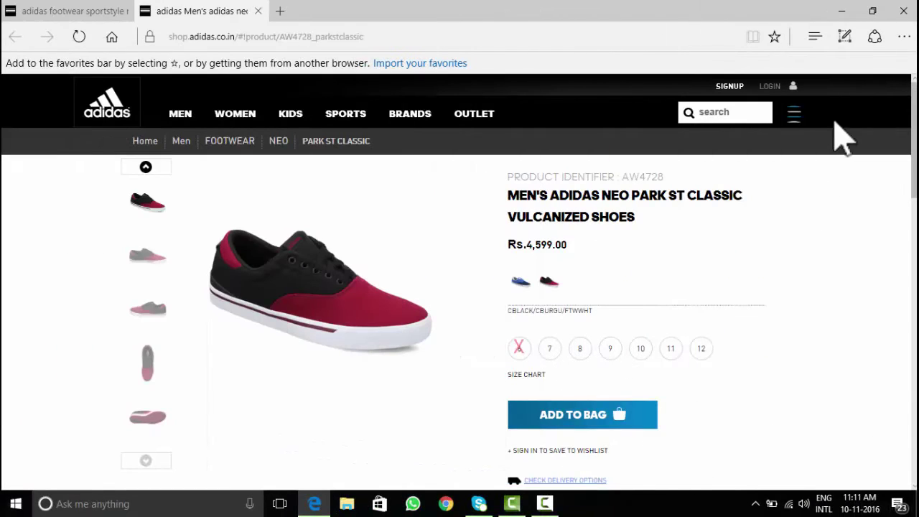
Share the adidas shoe page to Cortana Reminders and cancel the new reminder.
click(875, 39)
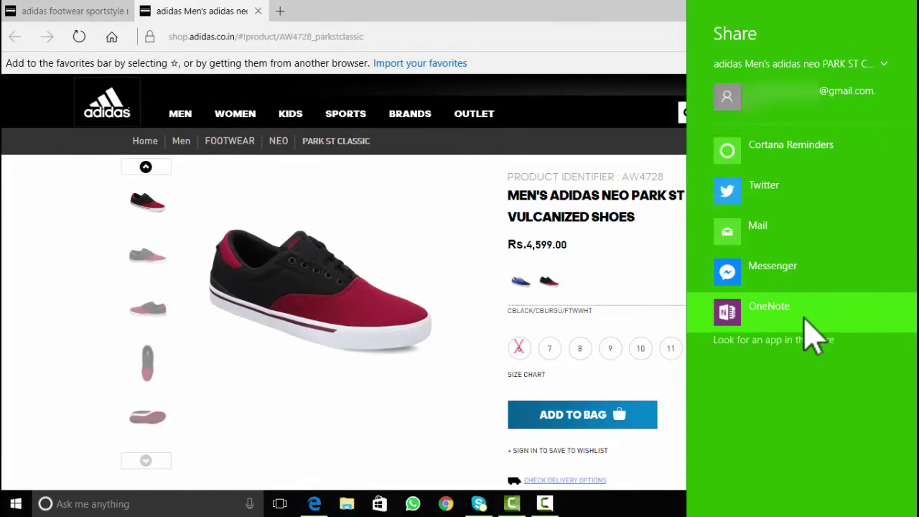
click(876, 148)
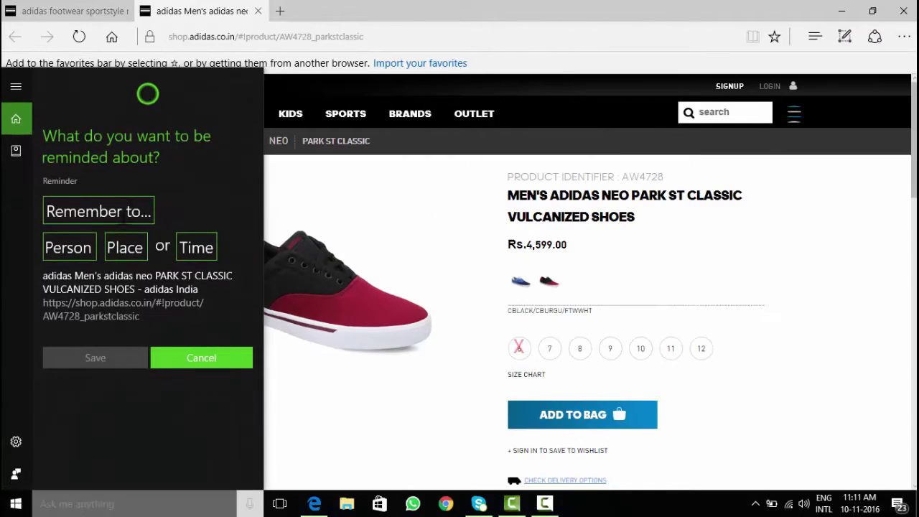
click(175, 353)
Open the list of installed extensions and go to the Store's page of extensions for Microsoft Edge.
click(902, 37)
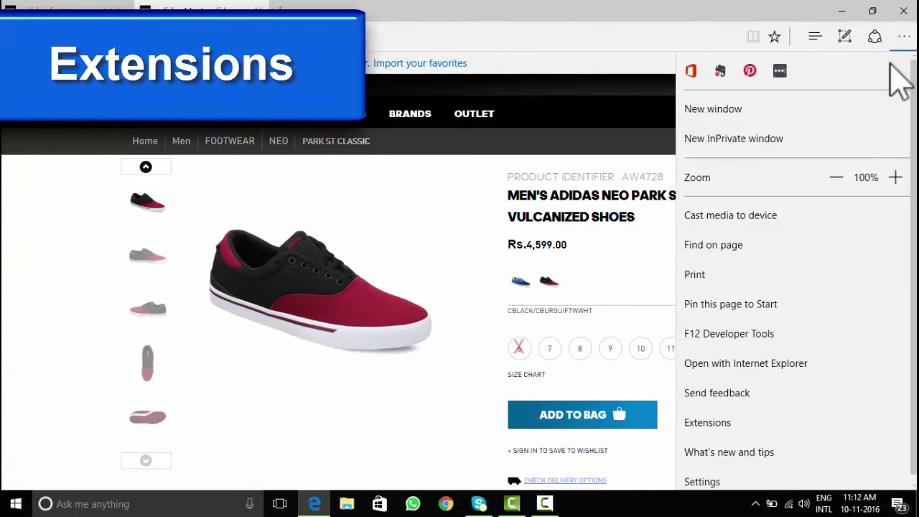
click(750, 416)
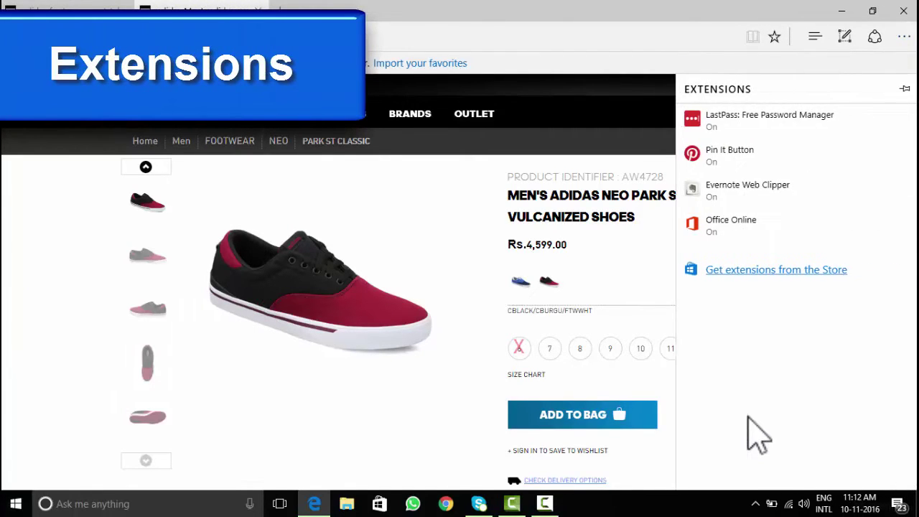
click(777, 271)
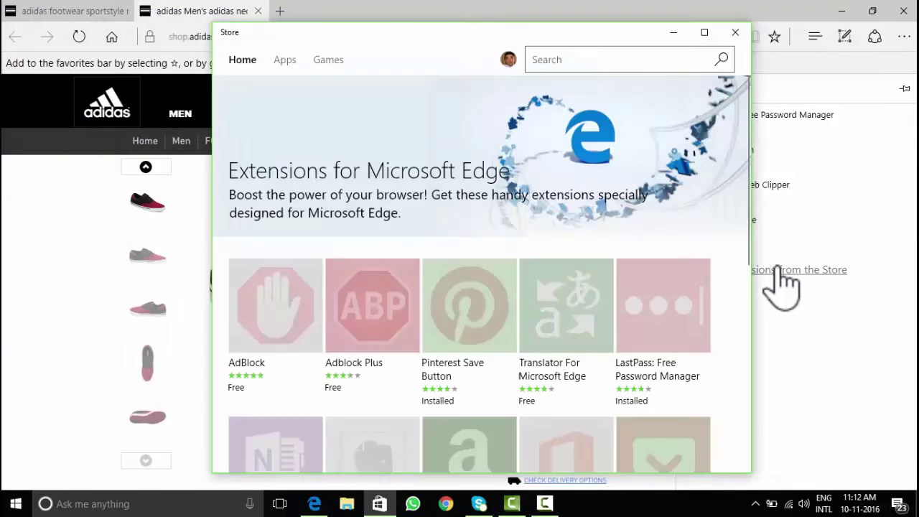
Search the Store for "shareit", and replace that search with "todoist".
click(585, 49)
text(share)
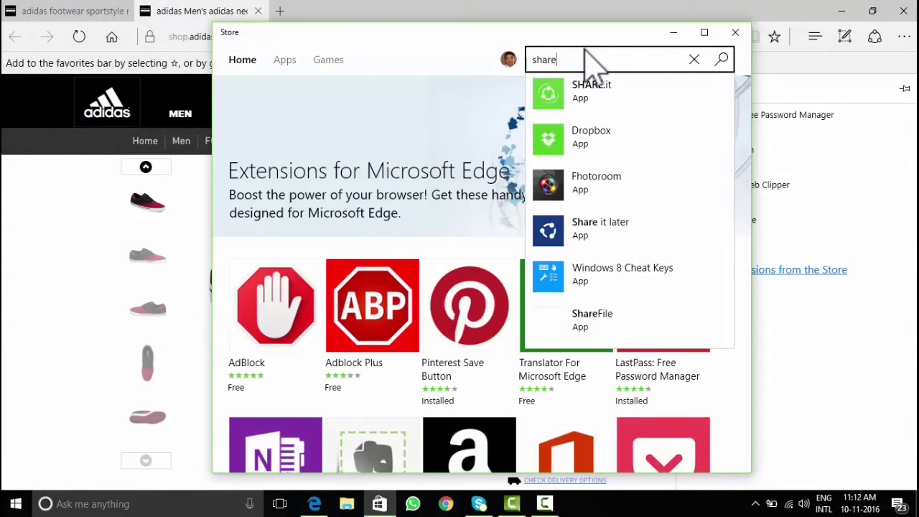
text(it)
key(ctrl+a)
text(tod)
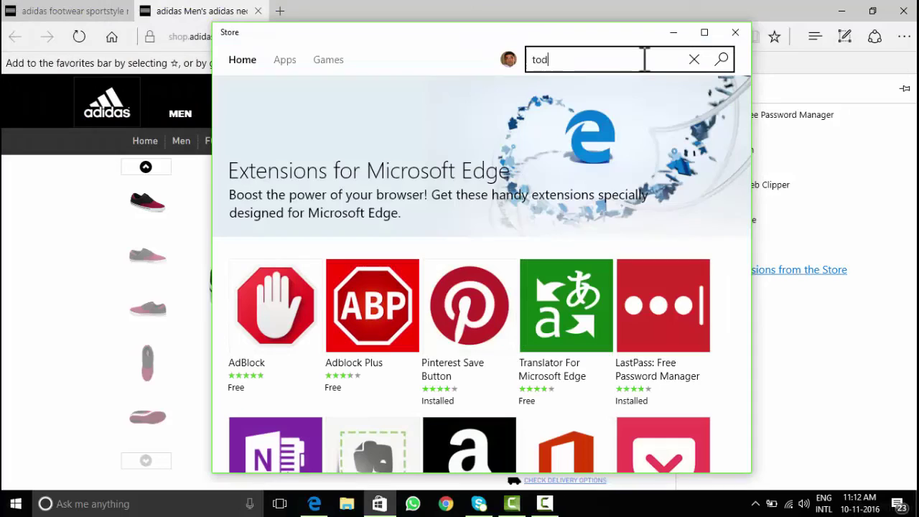
text(oist)
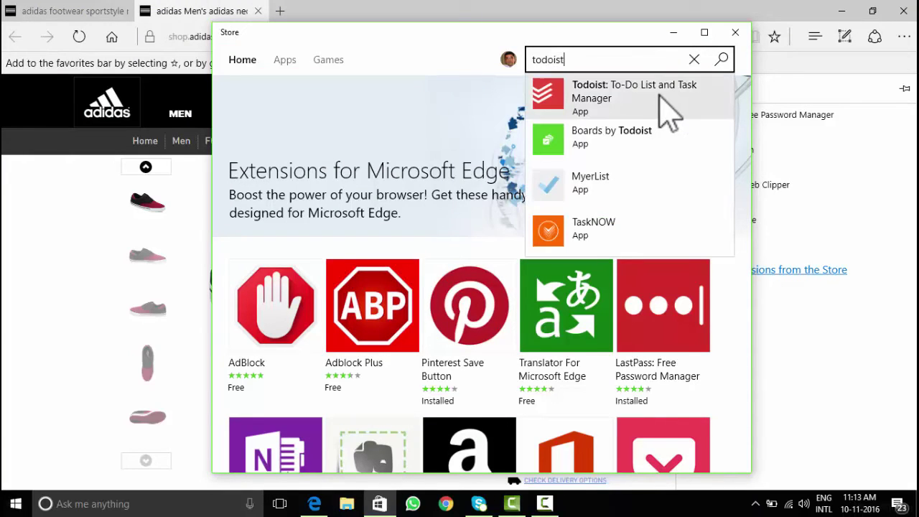
Switch from the Store back to Microsoft Edge and open its additional options.
click(903, 162)
click(903, 36)
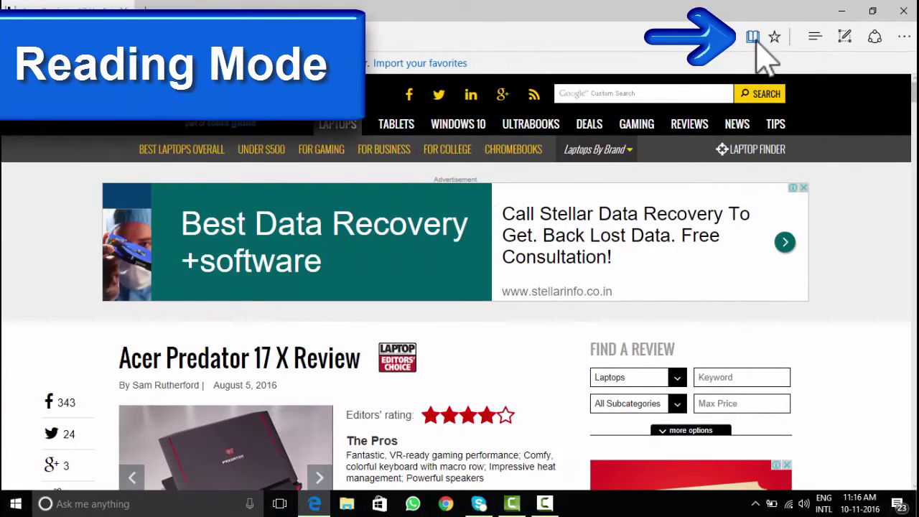
Switch the Acer Predator 17 X Review to reading view and skim through the article.
click(753, 39)
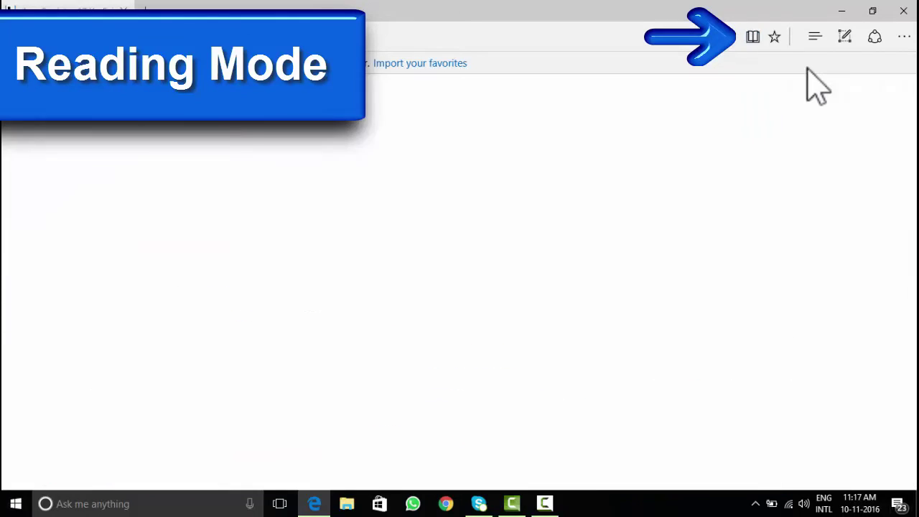
scroll(750, 276, down, 10)
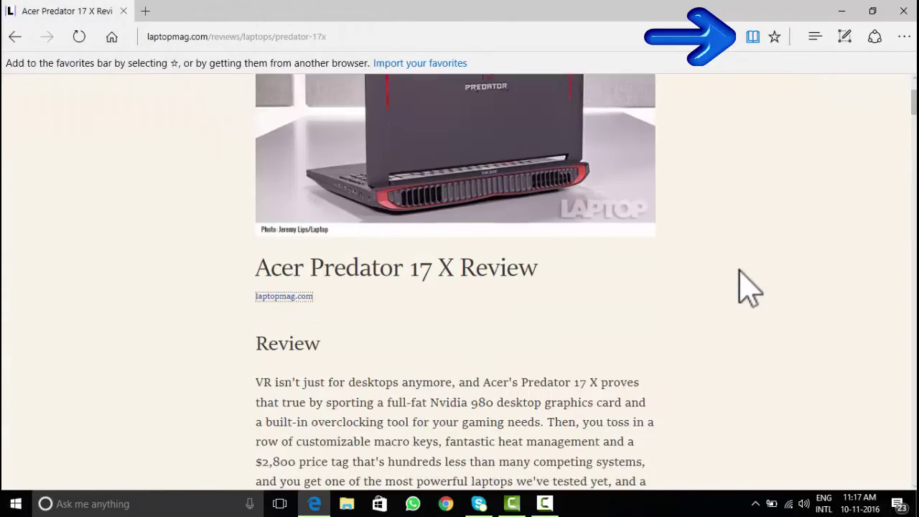
scroll(746, 284, down, 4)
scroll(746, 283, up, 6)
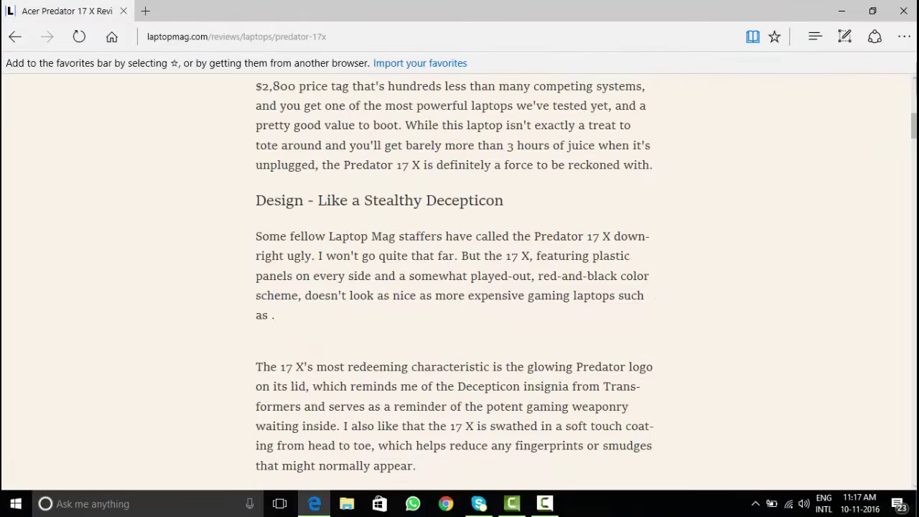
Open the browser settings and examine the choices for reading view style and reading view font size.
click(904, 37)
scroll(814, 315, down, 1)
click(783, 476)
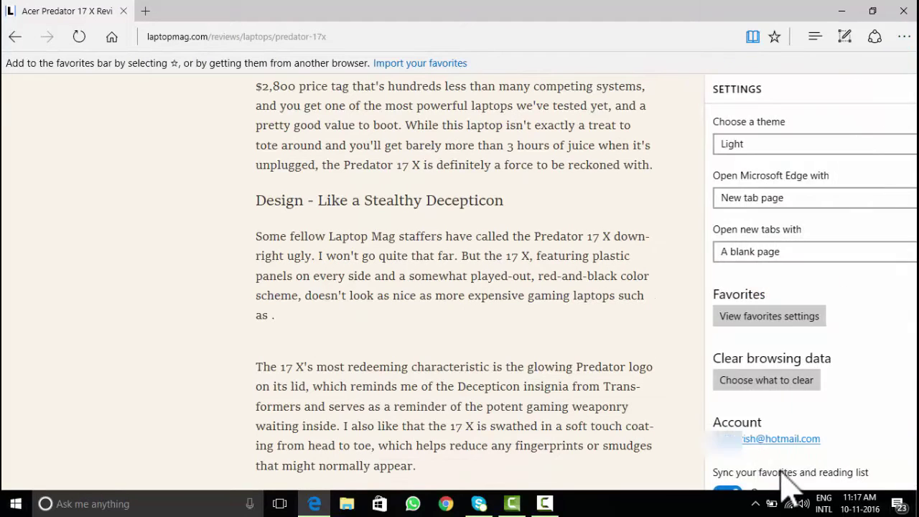
scroll(807, 351, down, 2)
scroll(810, 345, down, 5)
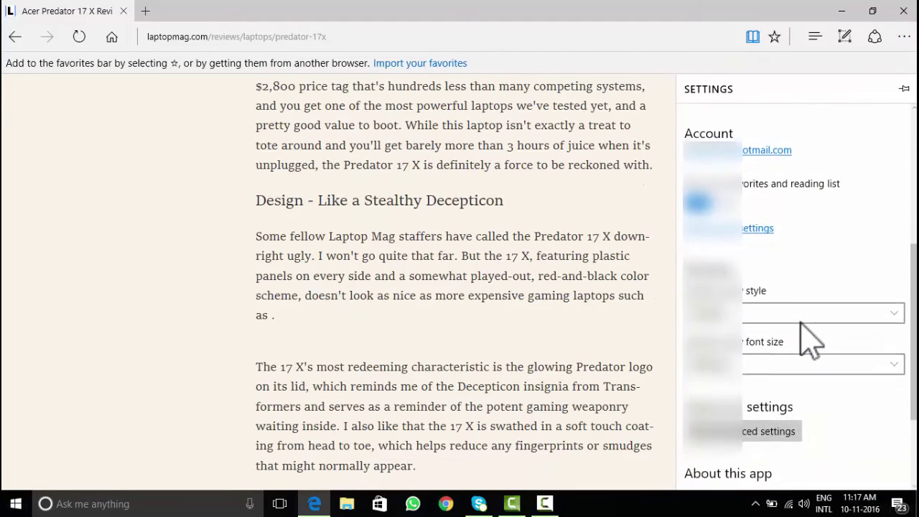
click(803, 315)
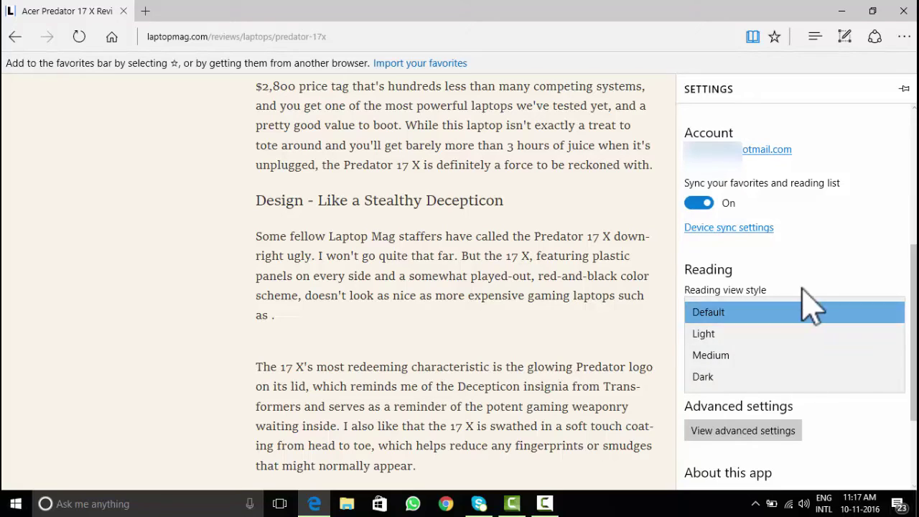
click(810, 310)
click(815, 360)
click(815, 363)
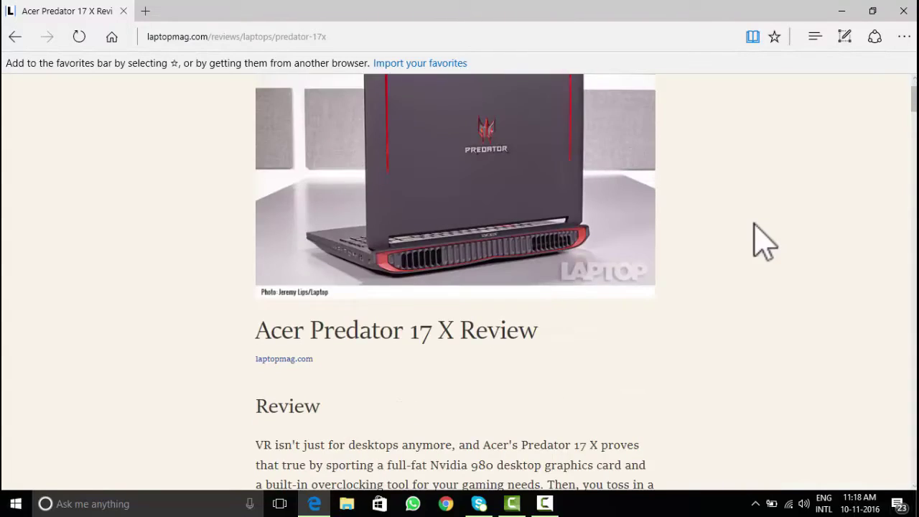
View the options for adding the Acer Predator 17 X Review to the reading list, and dismiss them without adding it.
scroll(763, 242, down, 4)
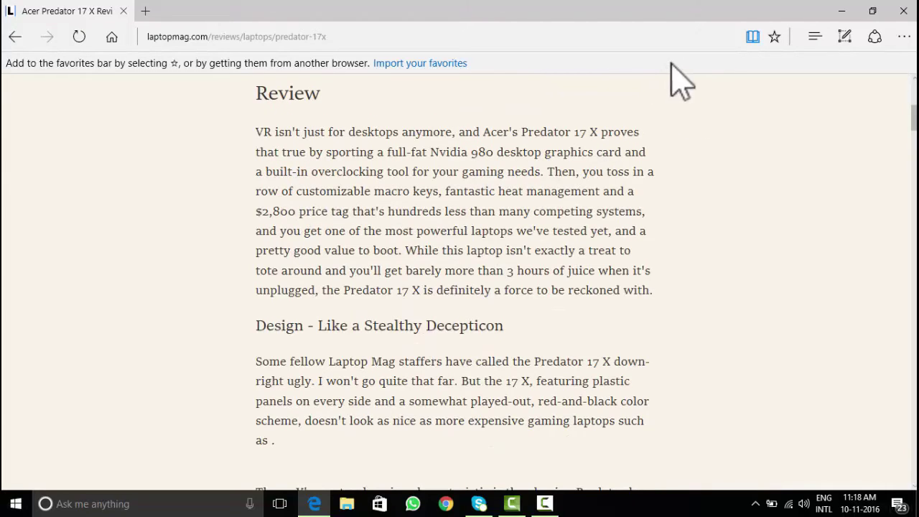
click(774, 40)
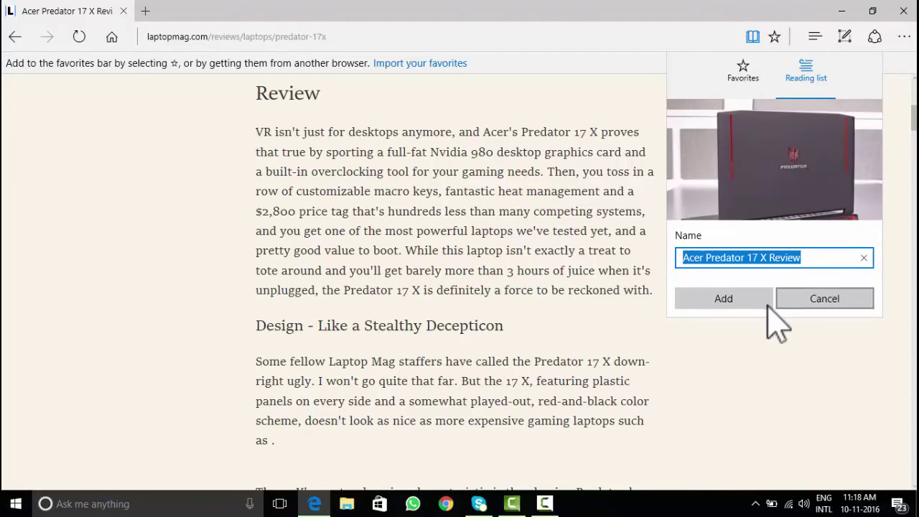
click(594, 201)
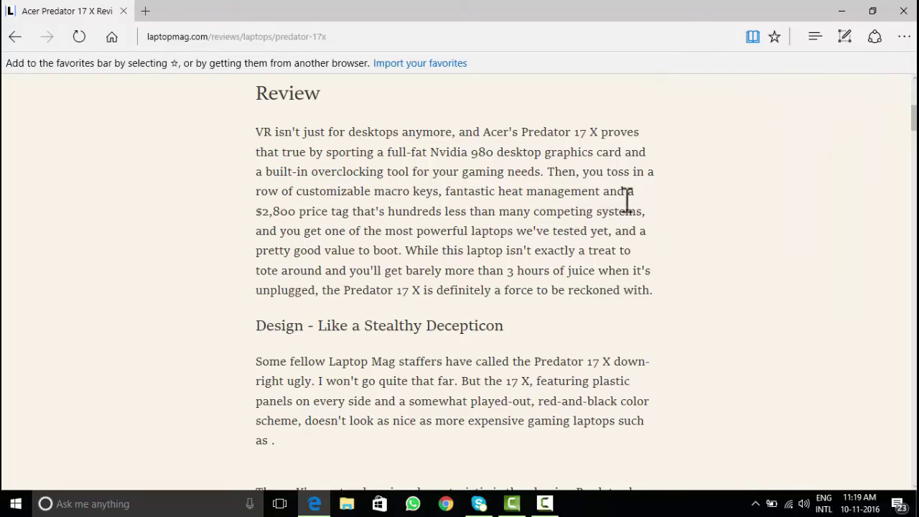
Import favorites from Internet Explorer, Chrome and Firefox through the favorites settings, and return to the Hub.
click(813, 38)
click(901, 120)
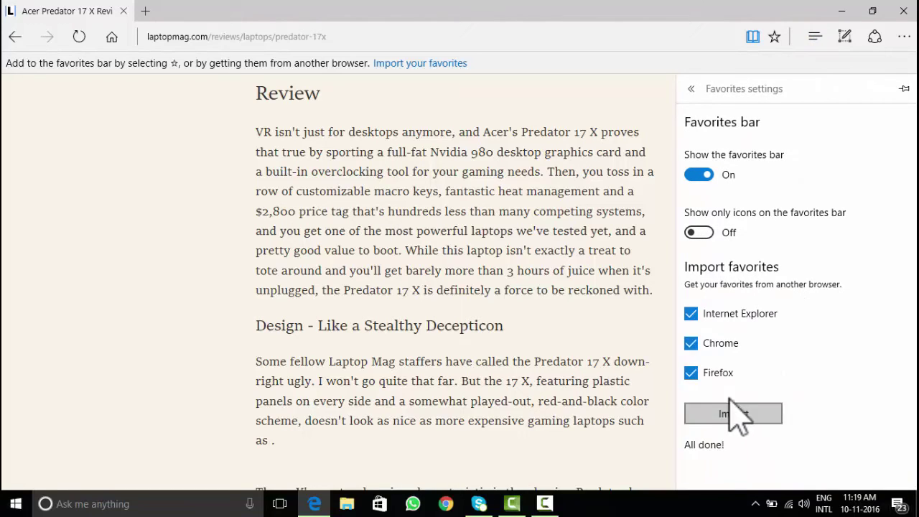
click(604, 252)
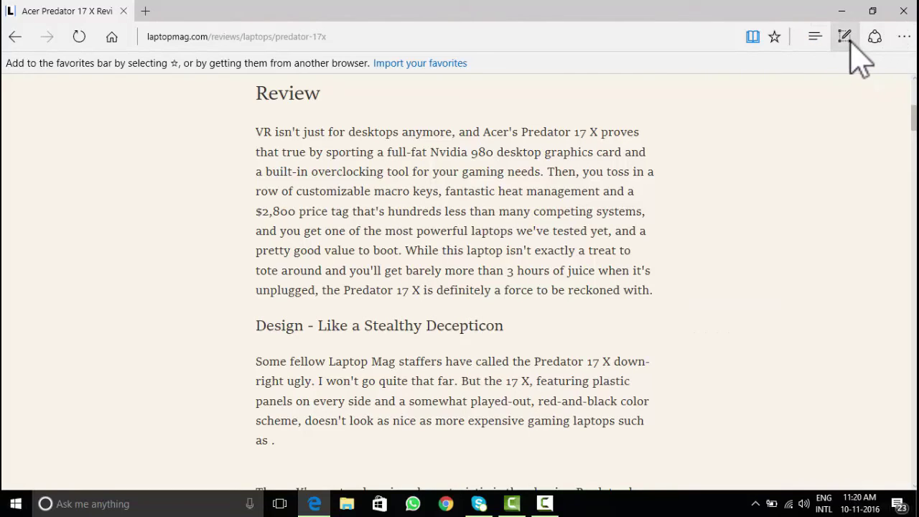
click(815, 38)
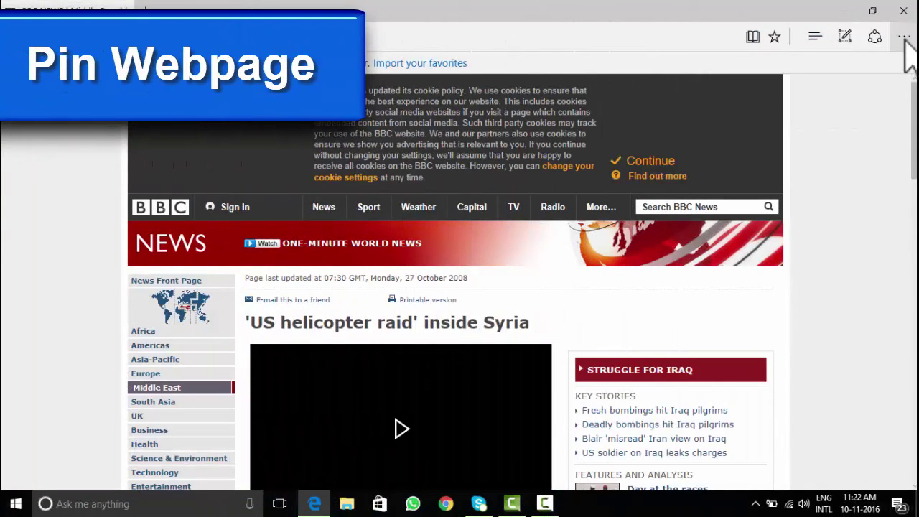
Pin the BBC News page about the helicopter raid inside Syria to Start and confirm the tile.
click(904, 39)
click(779, 302)
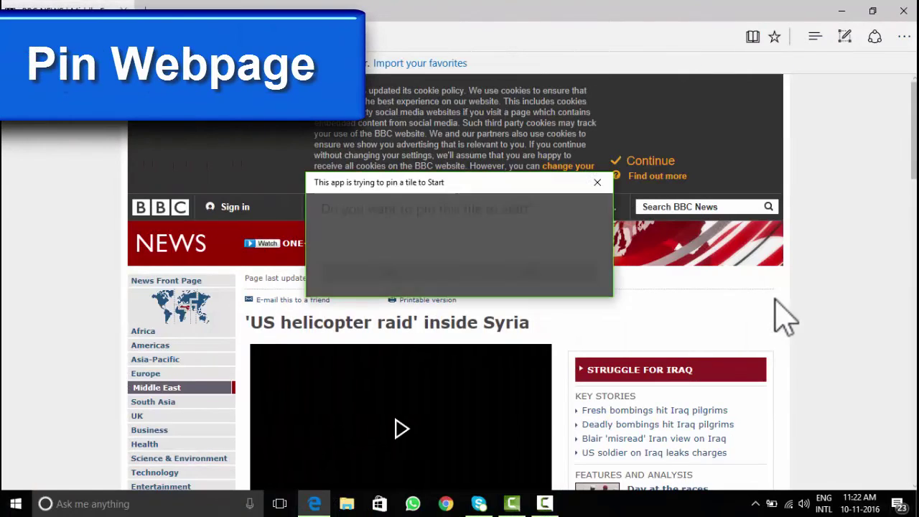
click(431, 281)
Find the pinned BBC tile among the Start tiles and open the page from it.
click(16, 503)
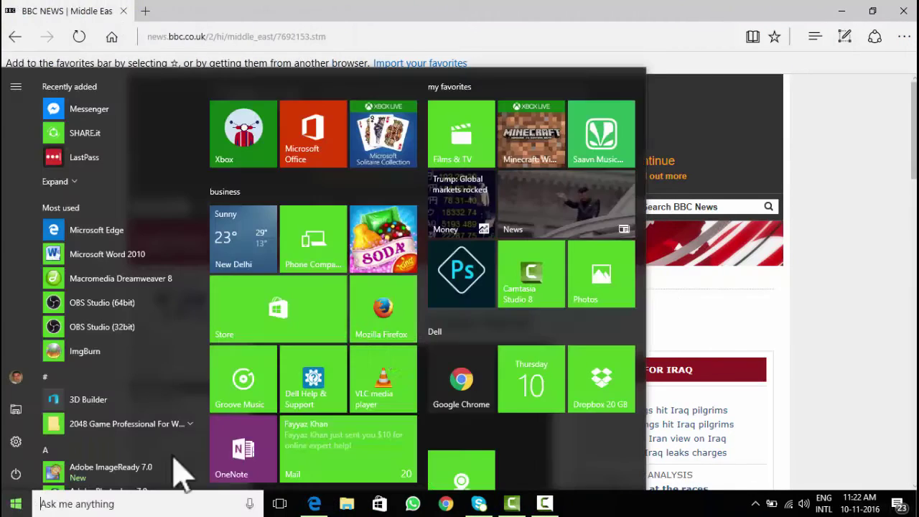
scroll(383, 349, down, 5)
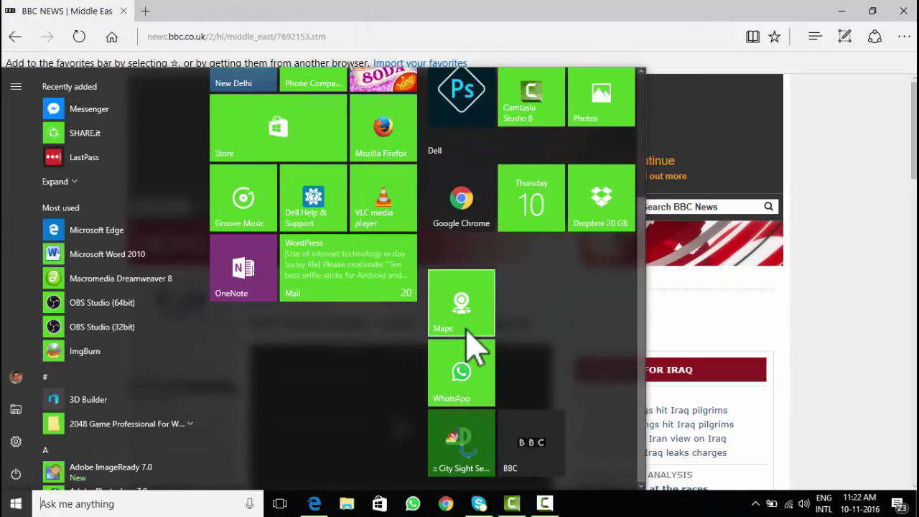
click(552, 463)
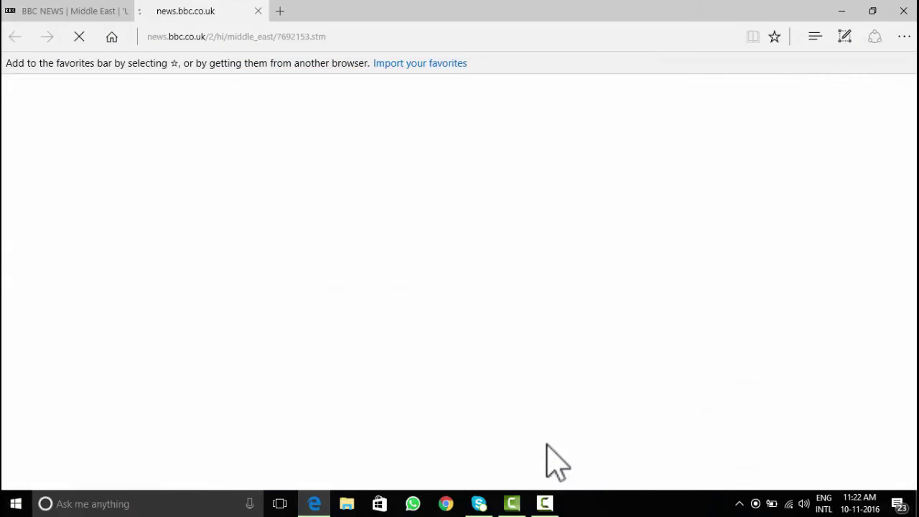
scroll(589, 307, down, 2)
scroll(588, 307, down, 5)
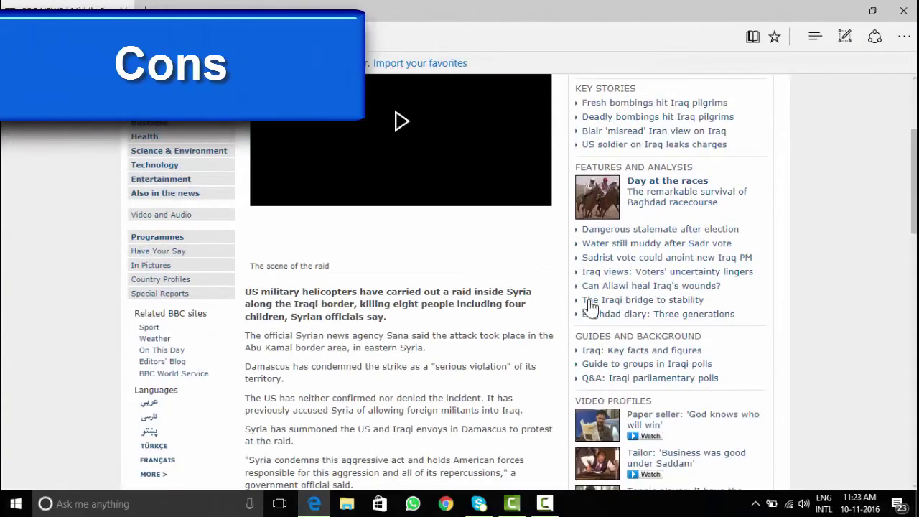
scroll(588, 307, down, 2)
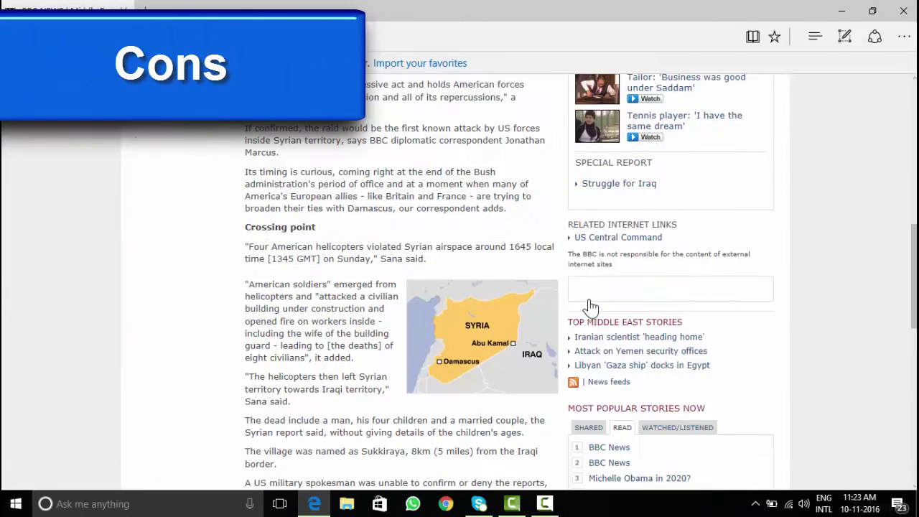
scroll(588, 307, down, 3)
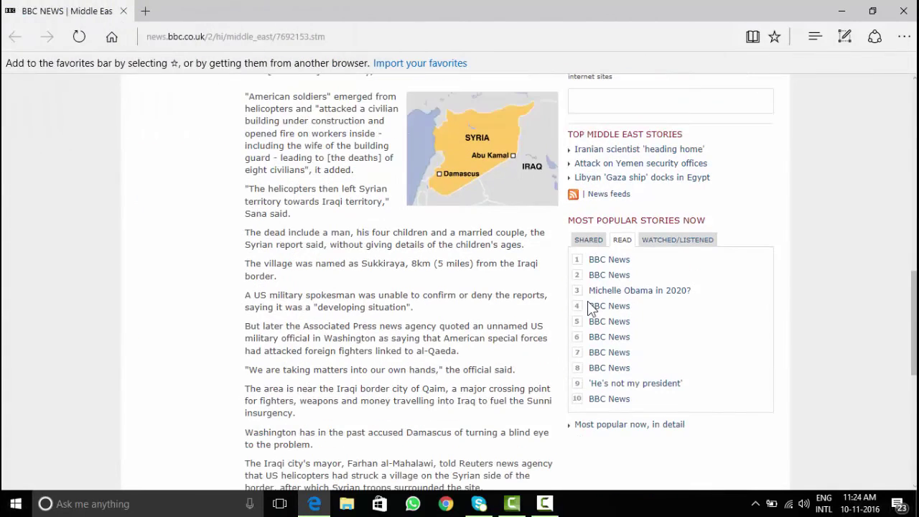
scroll(587, 300, up, 1)
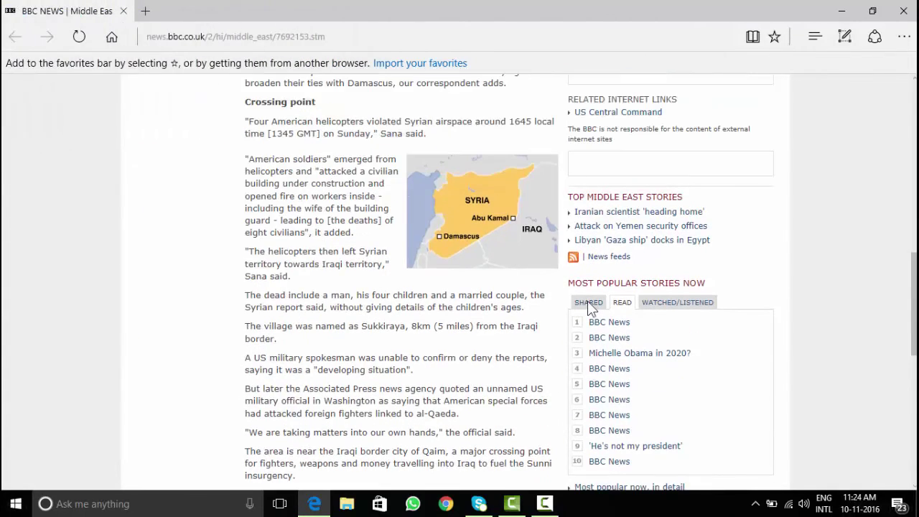